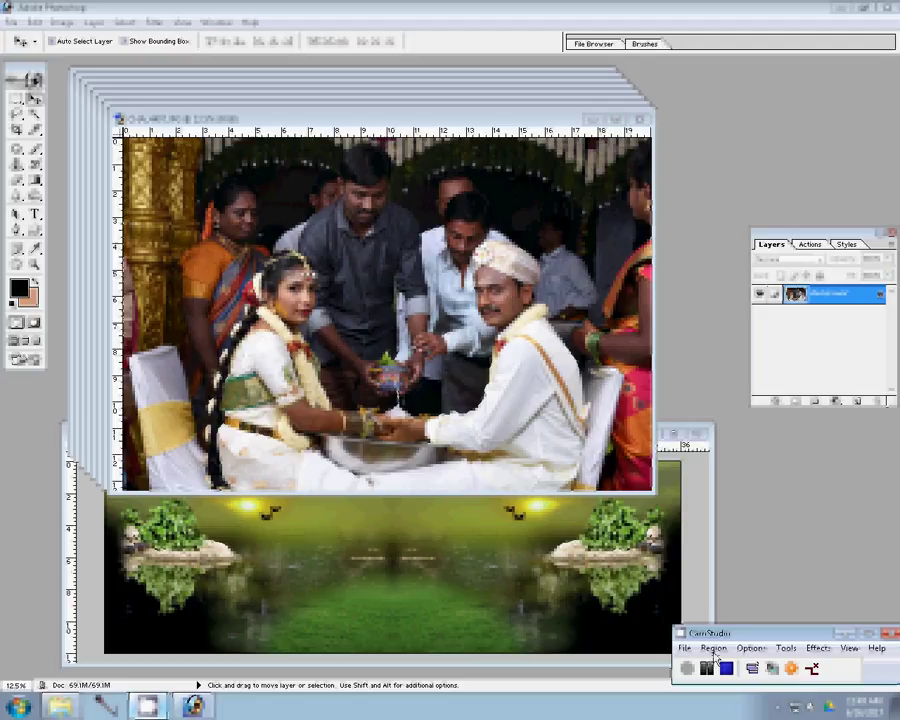
Resize the first ceremony photo to 8 inches wide
click(476, 450)
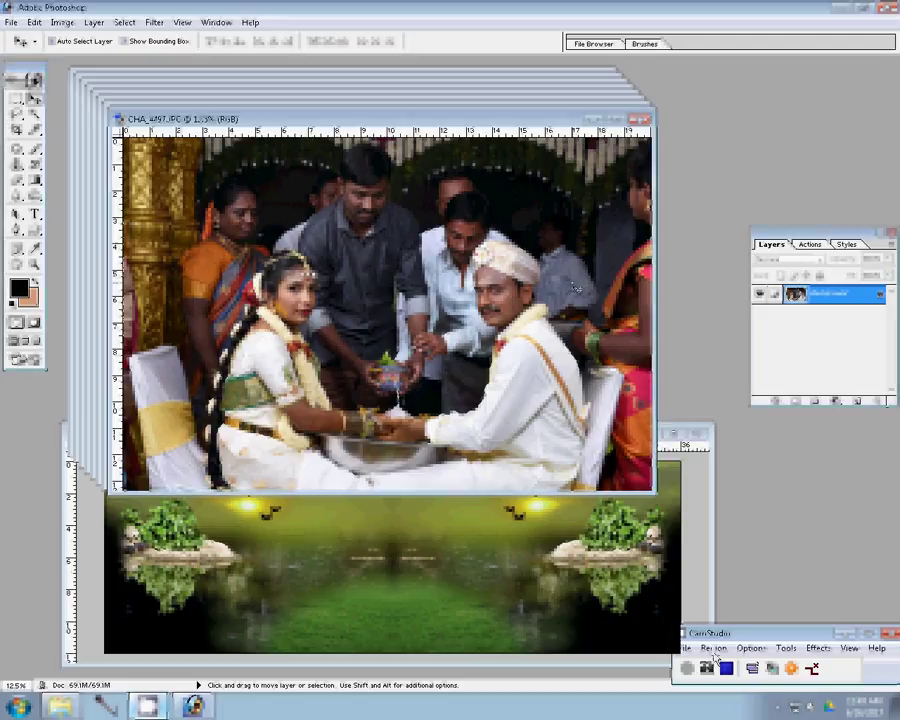
click(62, 22)
click(96, 214)
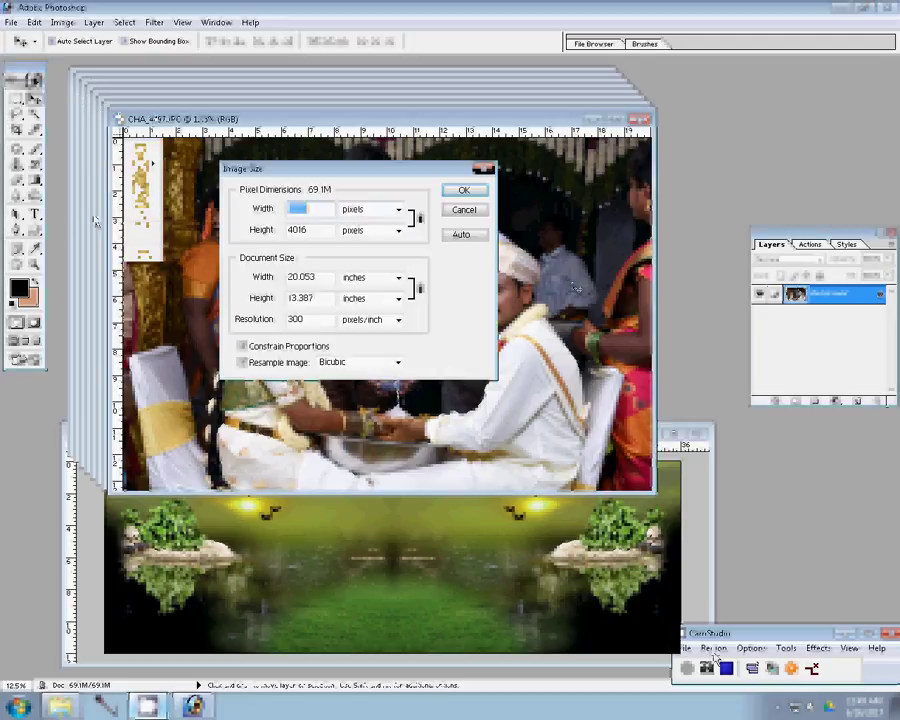
text(8)
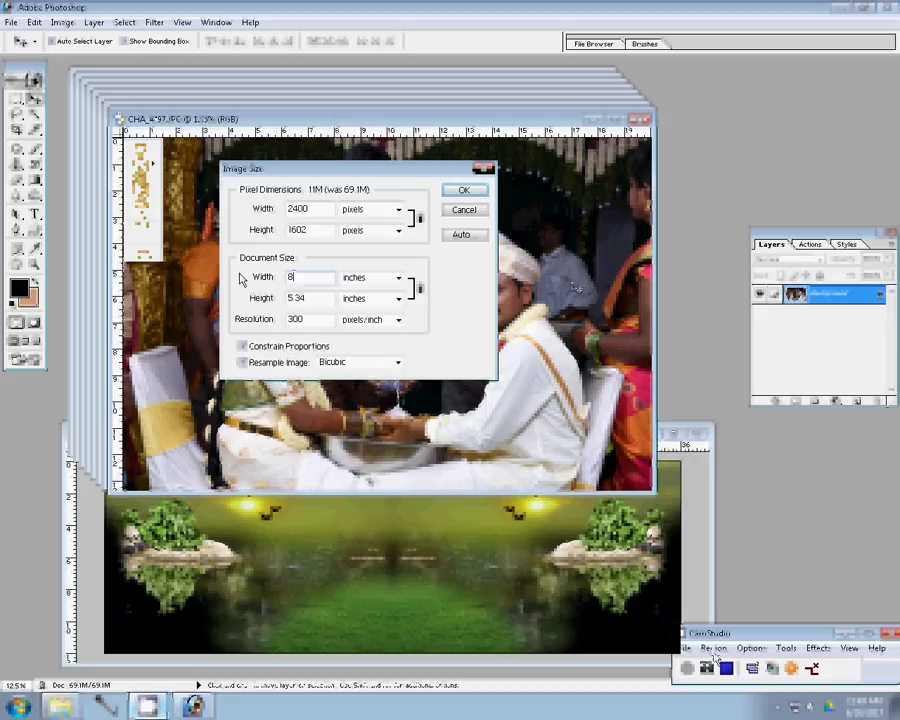
click(463, 191)
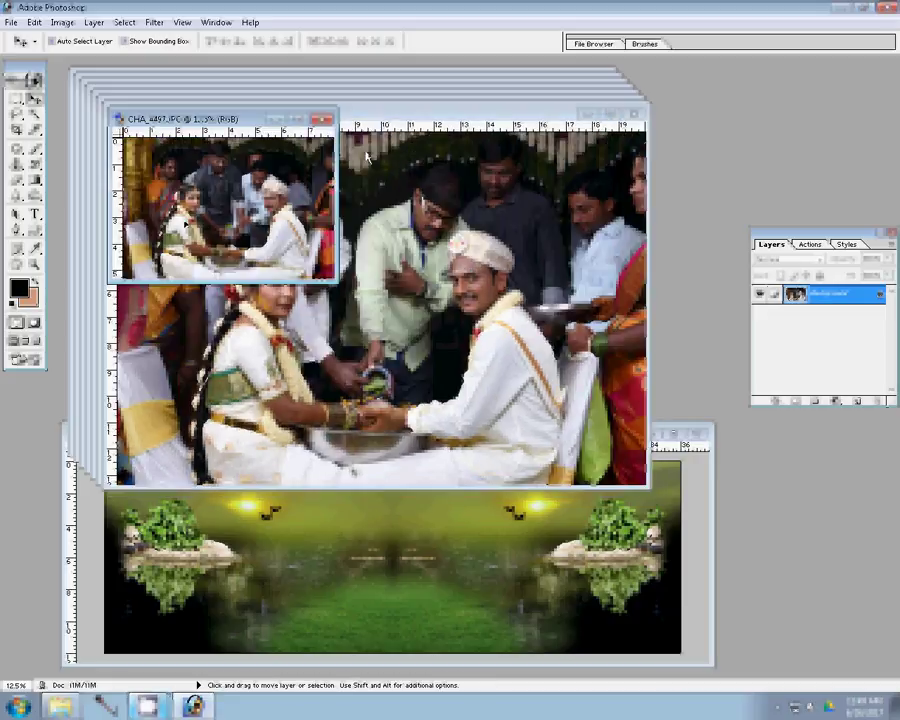
Place it top-left on the garden background and close the original without saving
drag(367, 157, 315, 571)
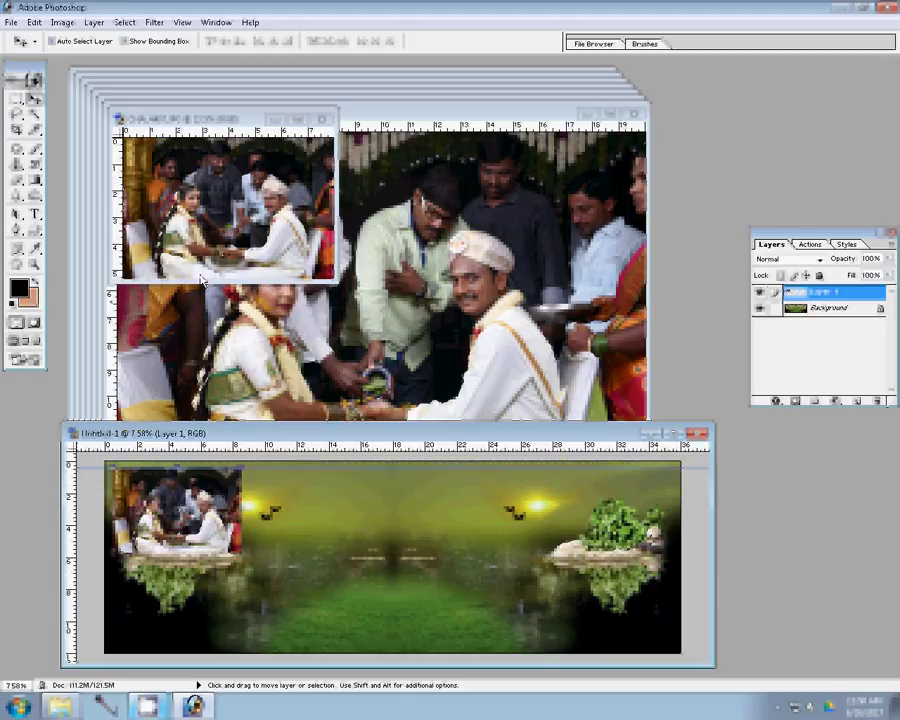
click(326, 128)
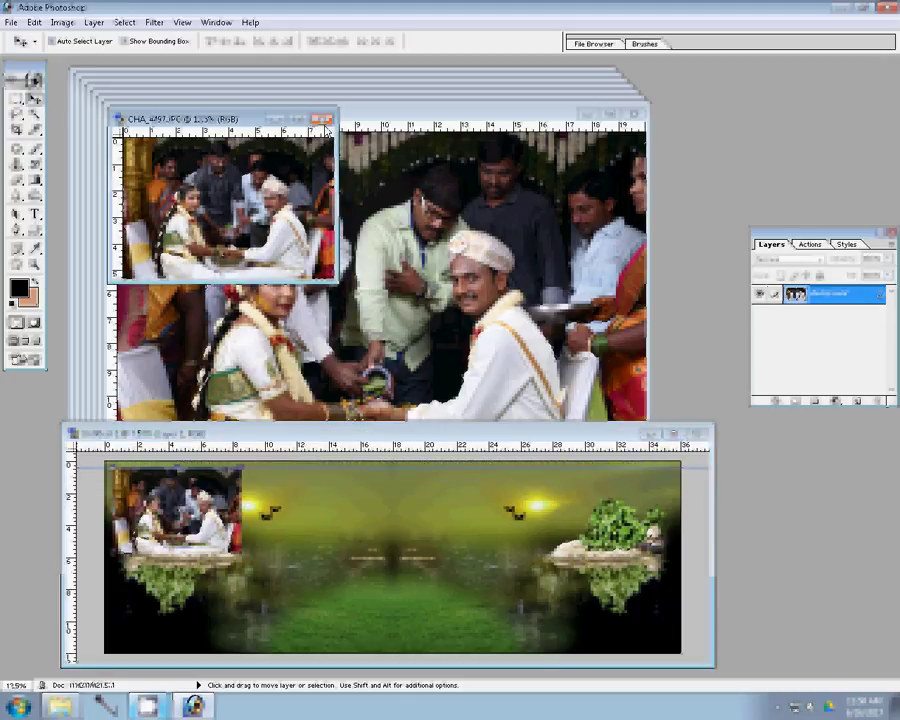
click(326, 122)
click(472, 270)
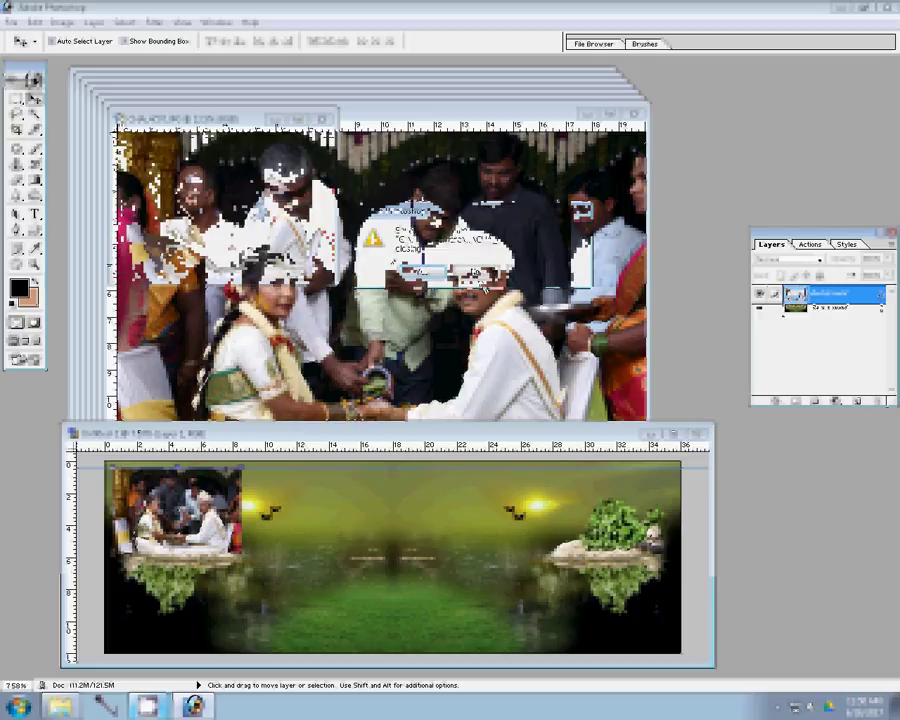
Resize the second photo, add it below the first as Layer 2, and close its source unsaved
key(ctrl+alt+i)
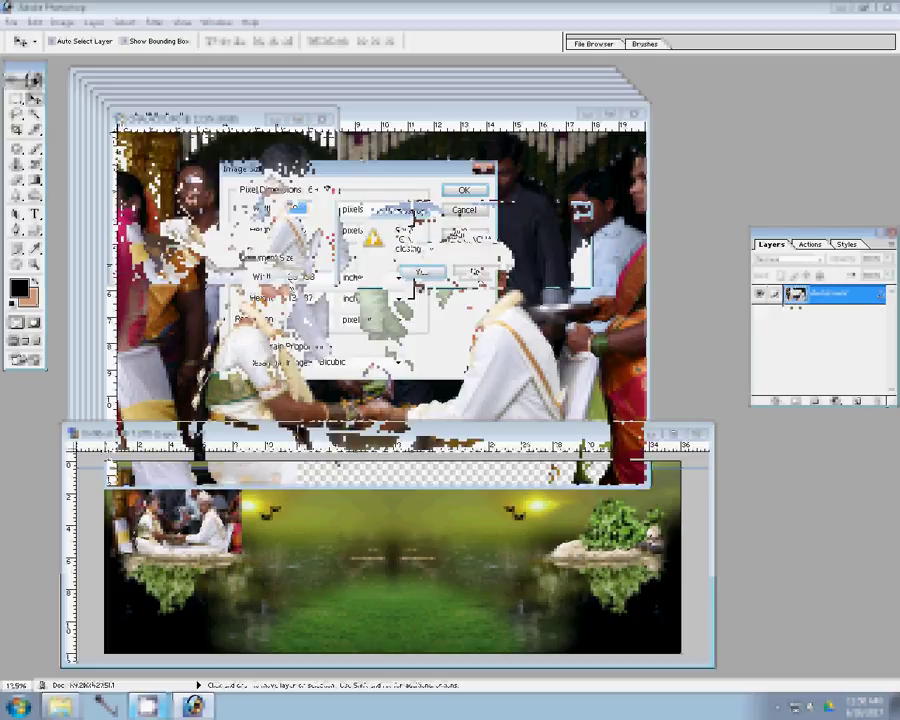
click(463, 190)
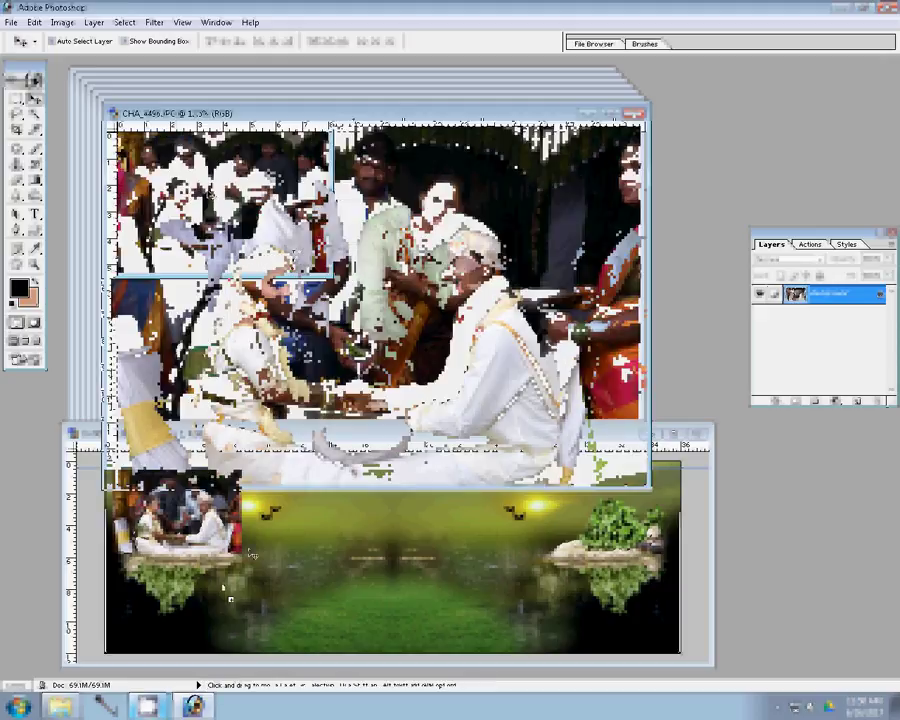
drag(297, 258, 250, 555)
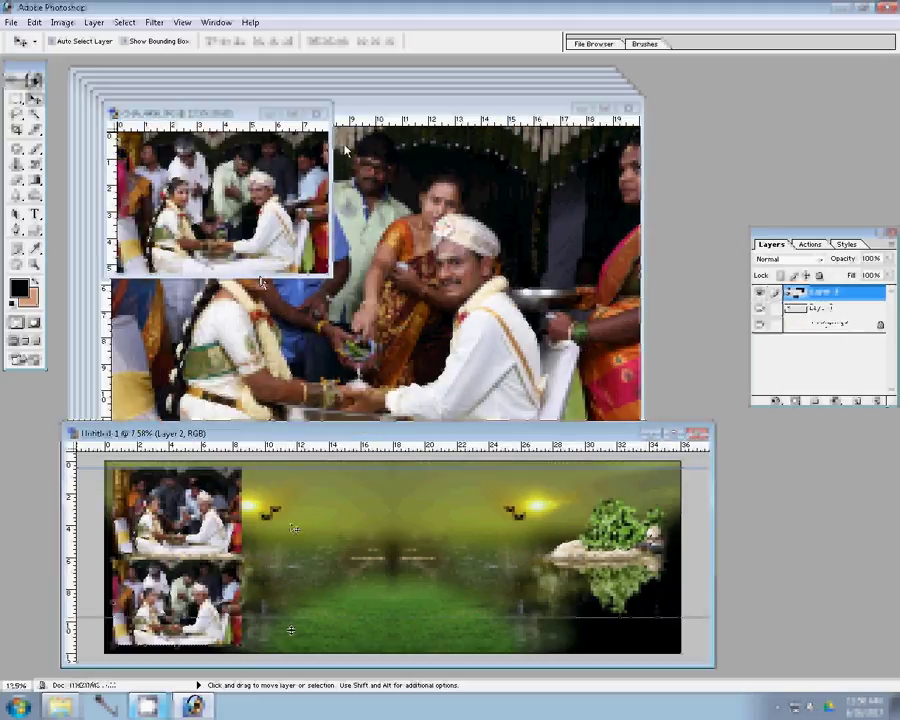
click(212, 172)
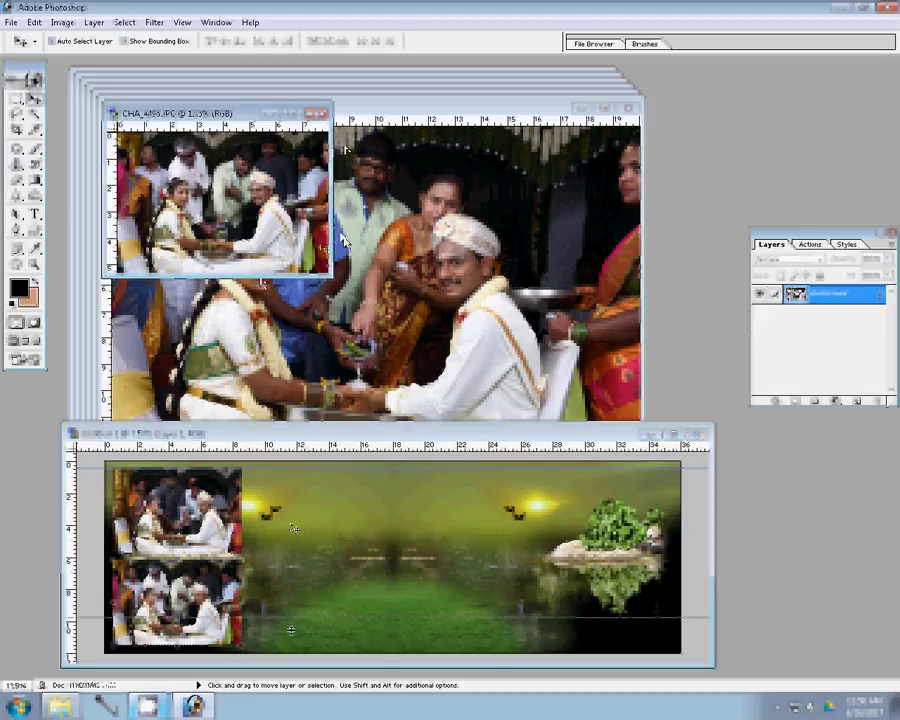
click(318, 116)
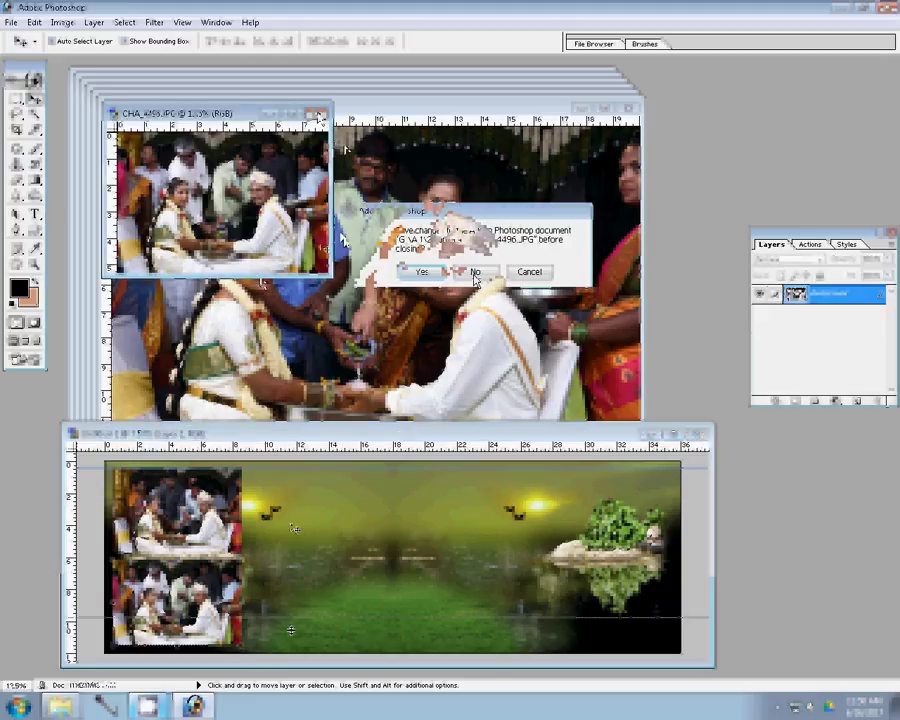
click(474, 270)
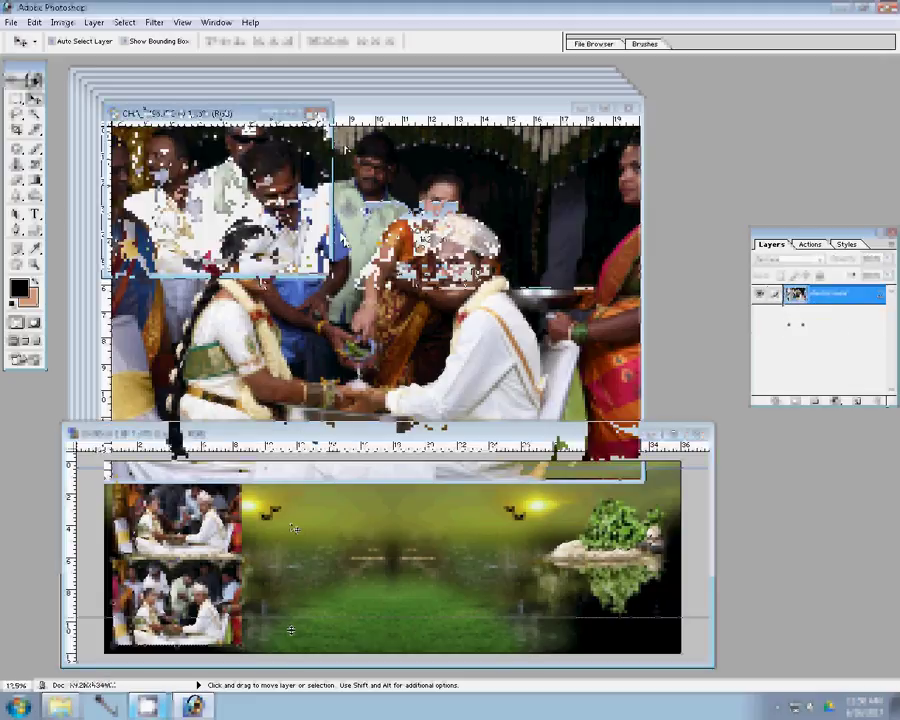
Resize the third photo, add it beside the first as Layer 3, and discard its source
key(ctrl+alt+i)
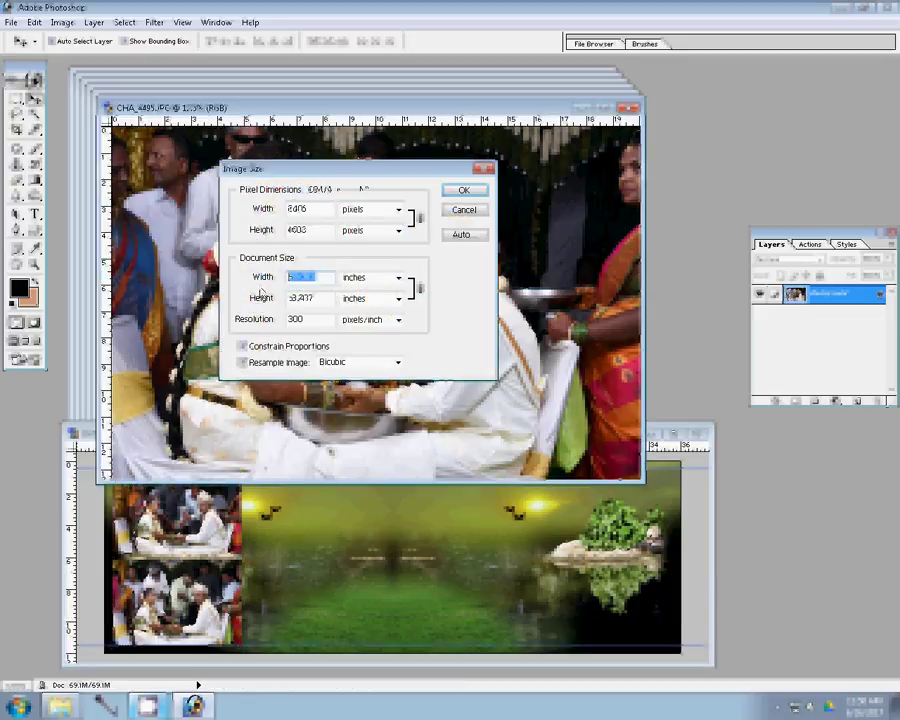
key(Return)
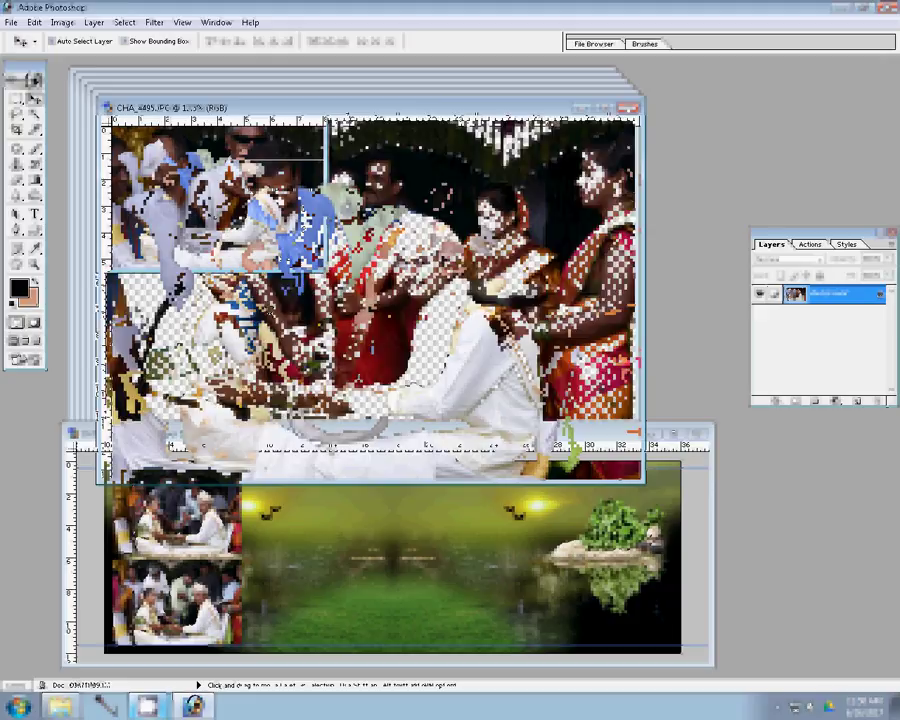
drag(400, 330, 402, 536)
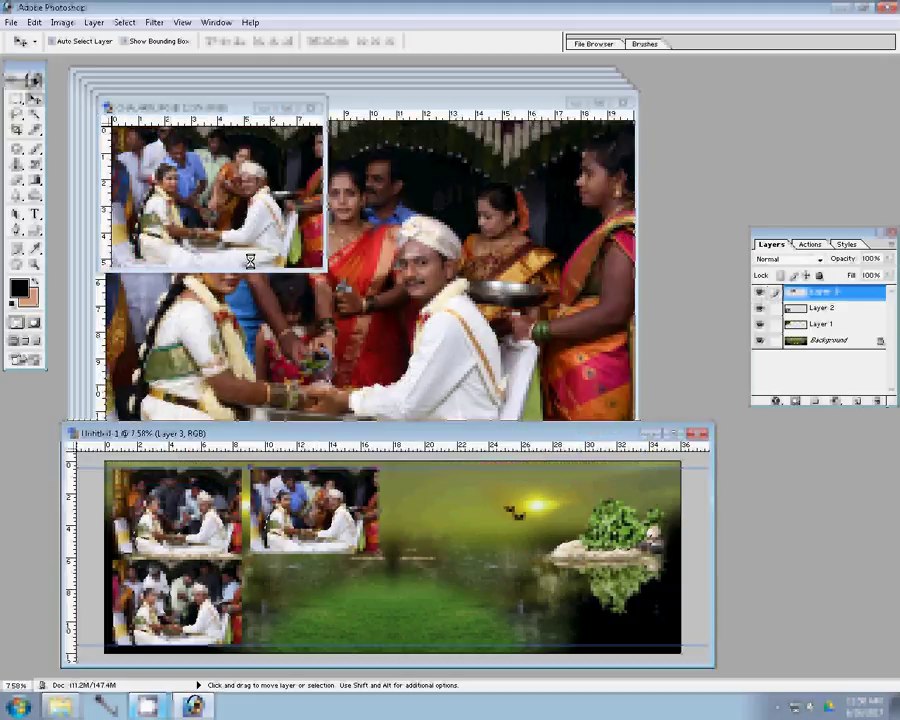
key(ctrl+w)
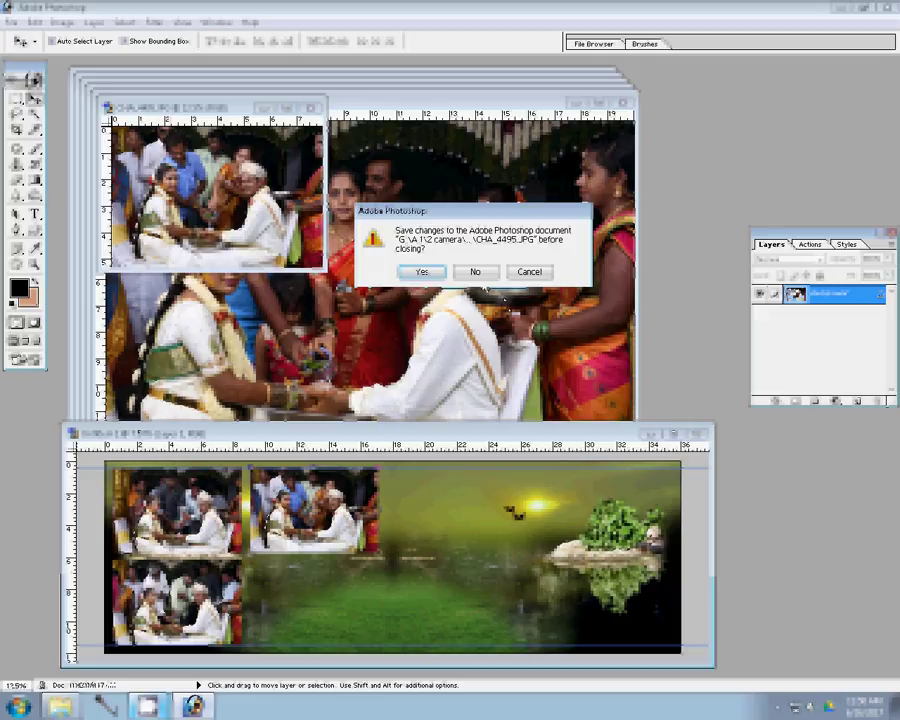
click(475, 271)
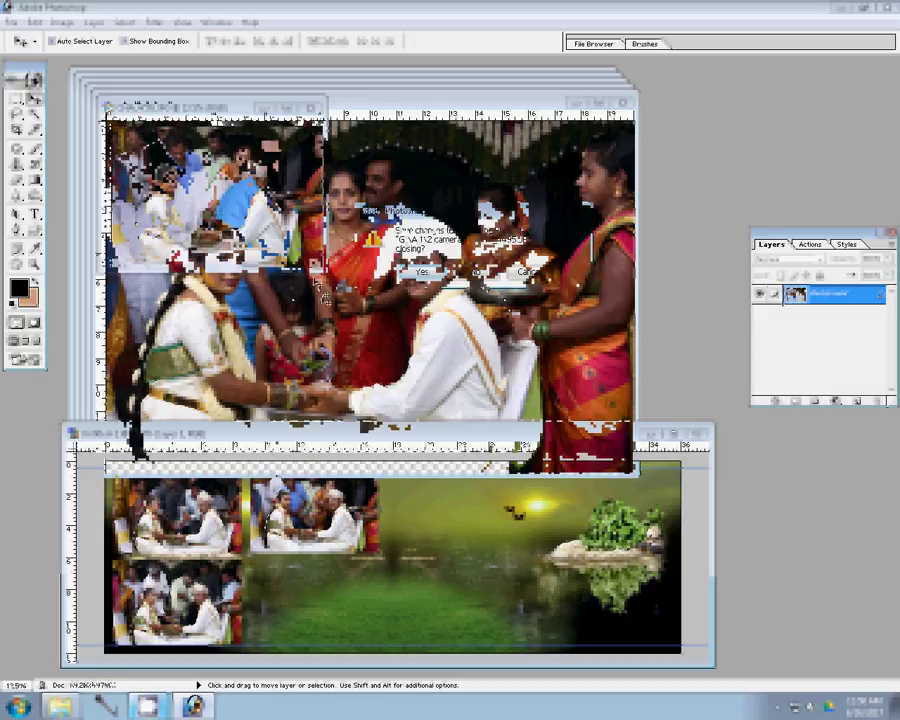
Resize the fourth photo to 22.5, add it below the third, and close its source unsaved
key(ctrl+alt+i)
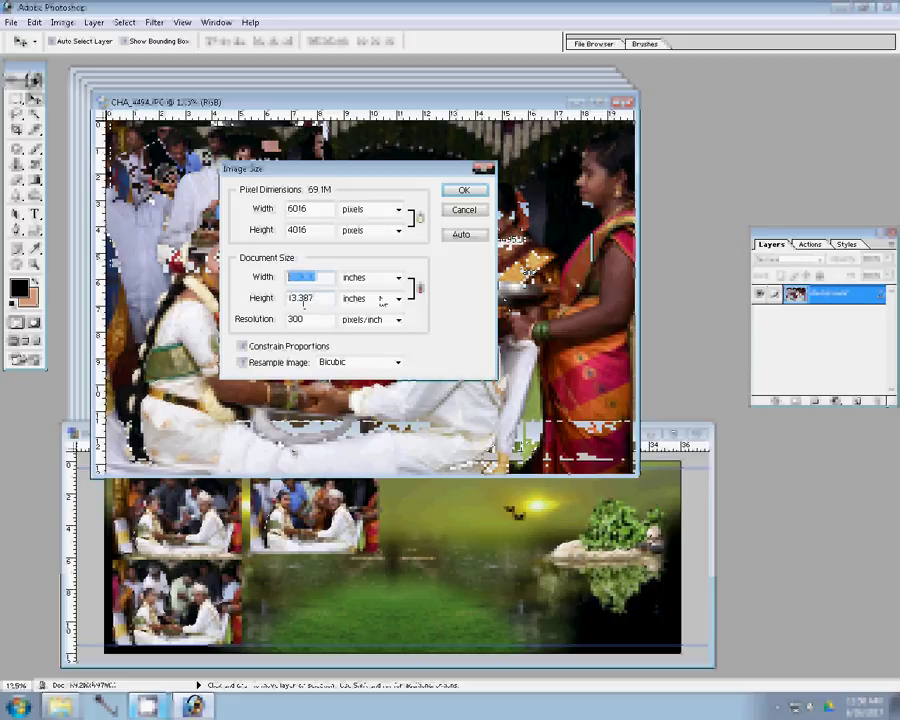
text(22.5)
click(459, 213)
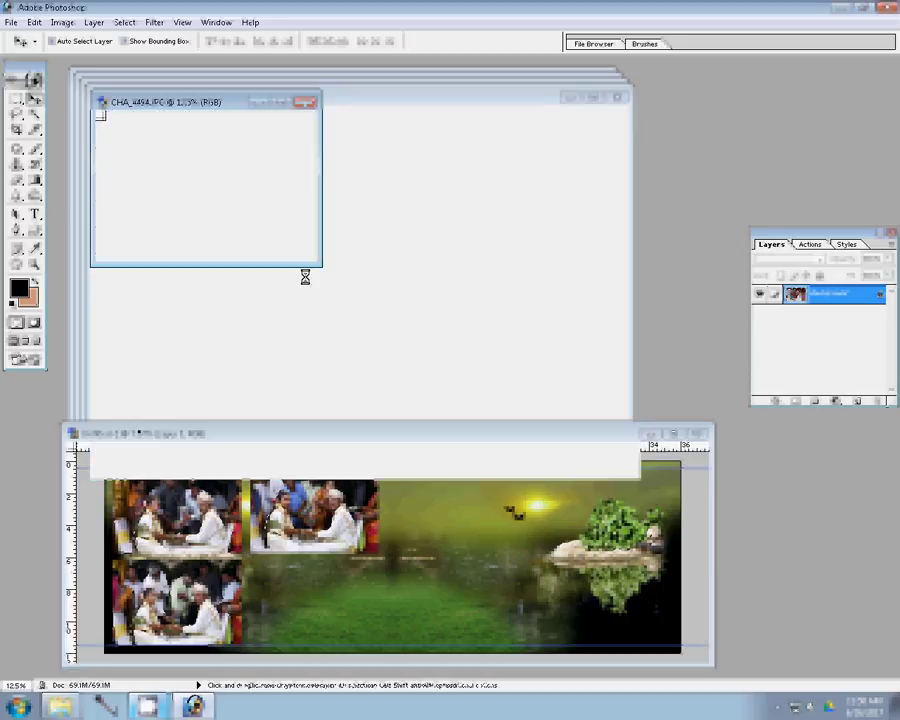
drag(232, 213, 287, 632)
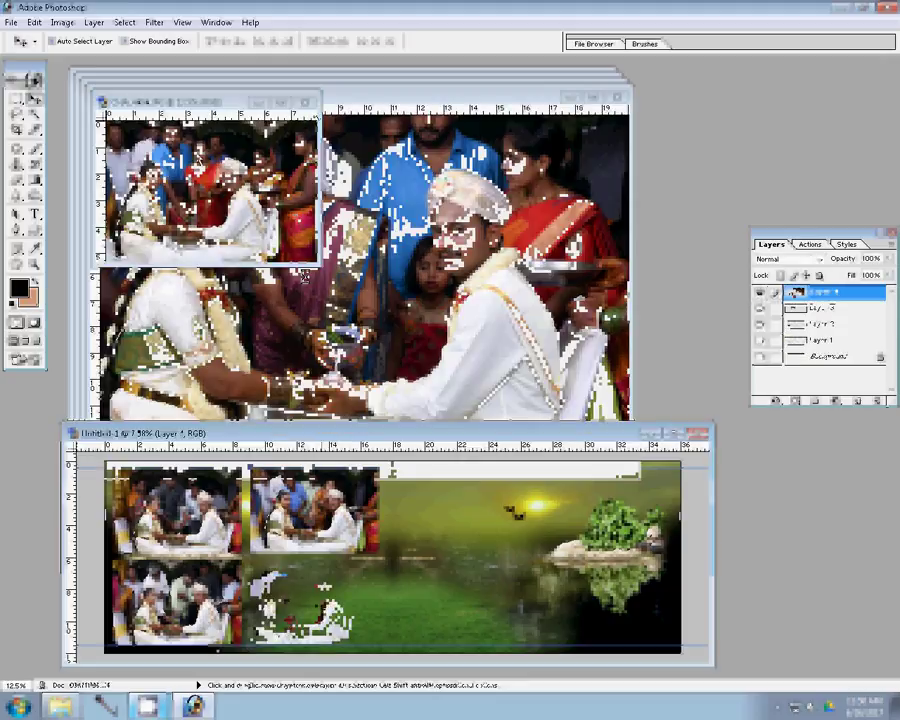
click(305, 102)
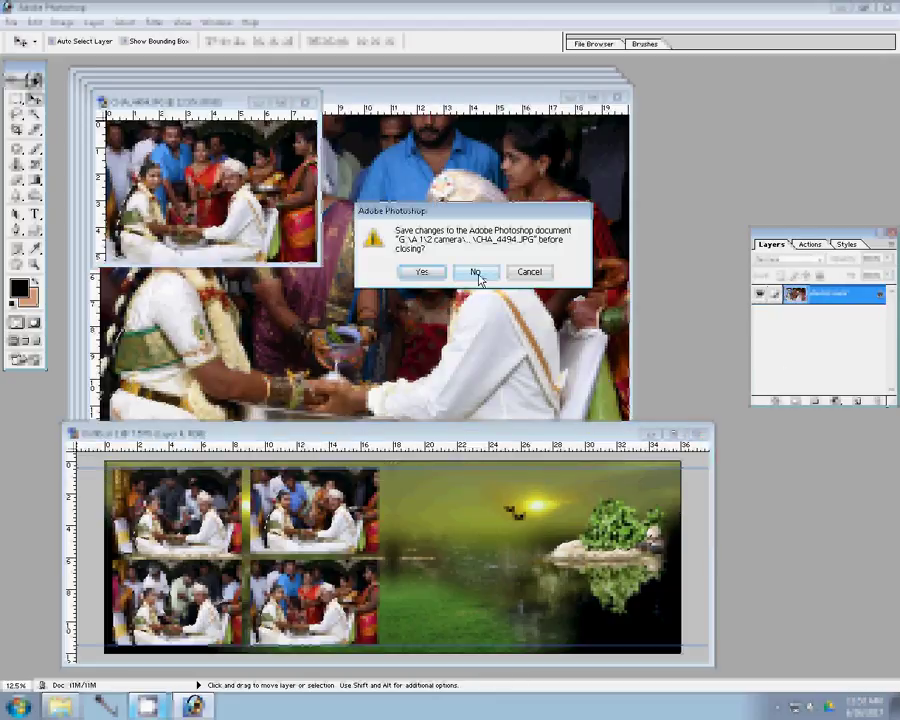
click(476, 273)
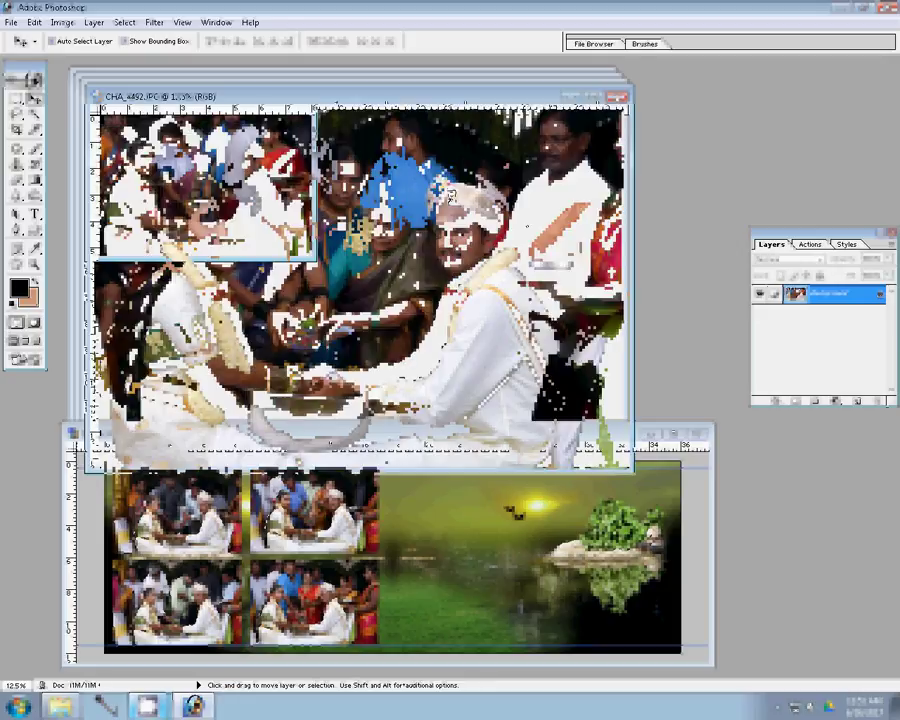
Add the CHA_4492 photo to the album as Layer 5 and close it without saving
drag(260, 185, 610, 597)
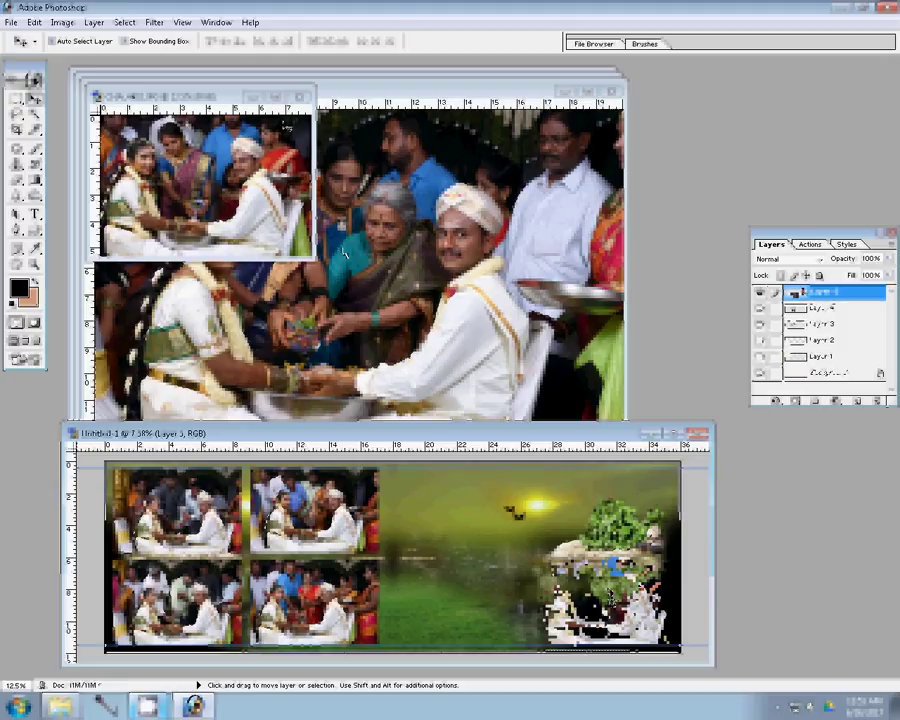
click(299, 97)
click(472, 271)
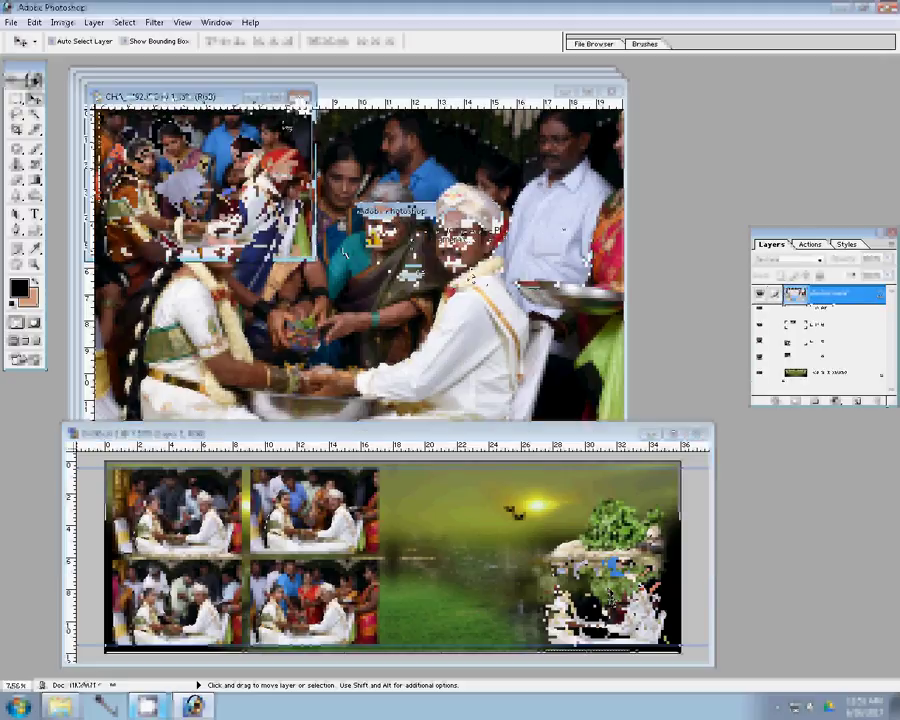
Resize the sixth photo to 2400 pixels wide and place it in the album's lower row
key(ctrl+alt+i)
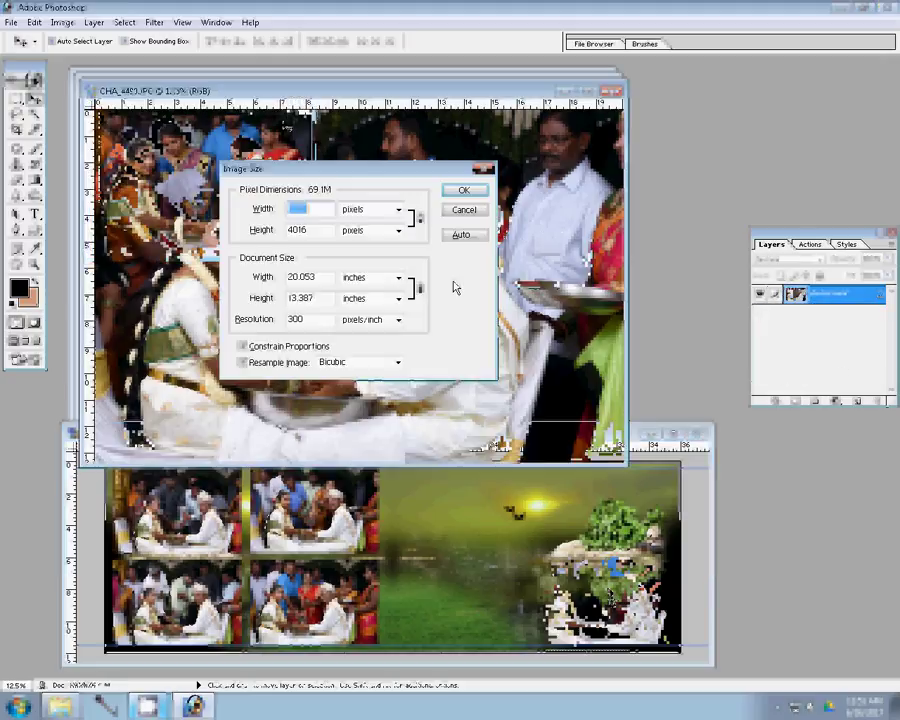
text(2400)
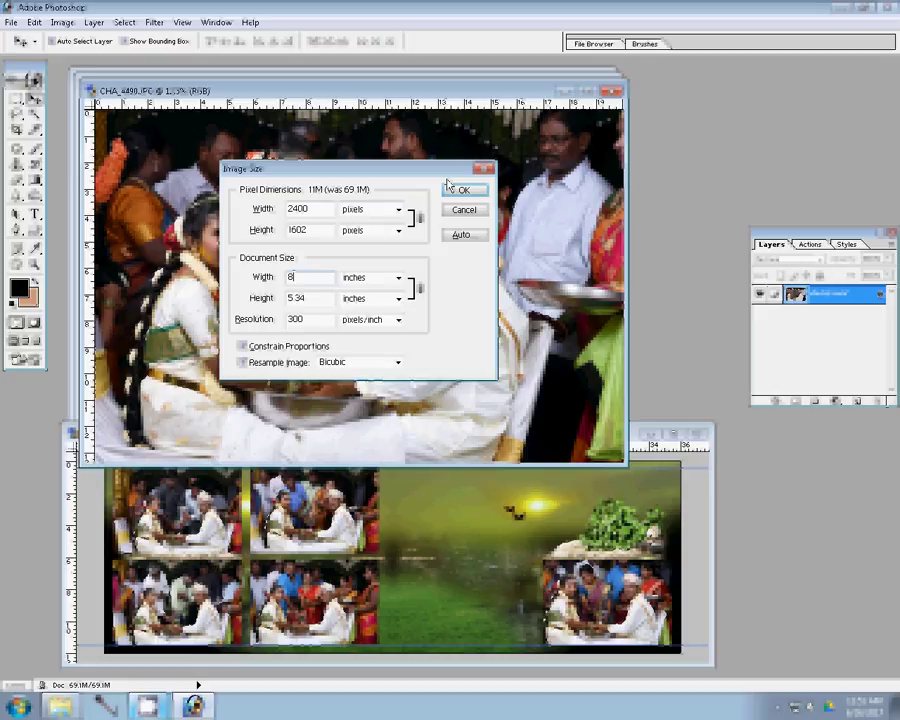
click(456, 191)
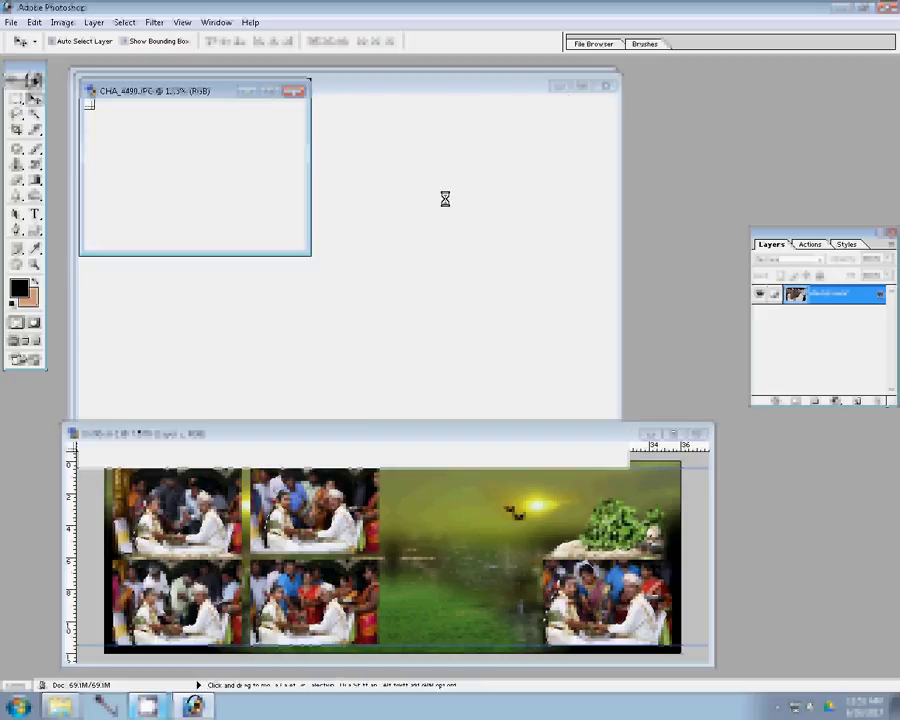
click(518, 556)
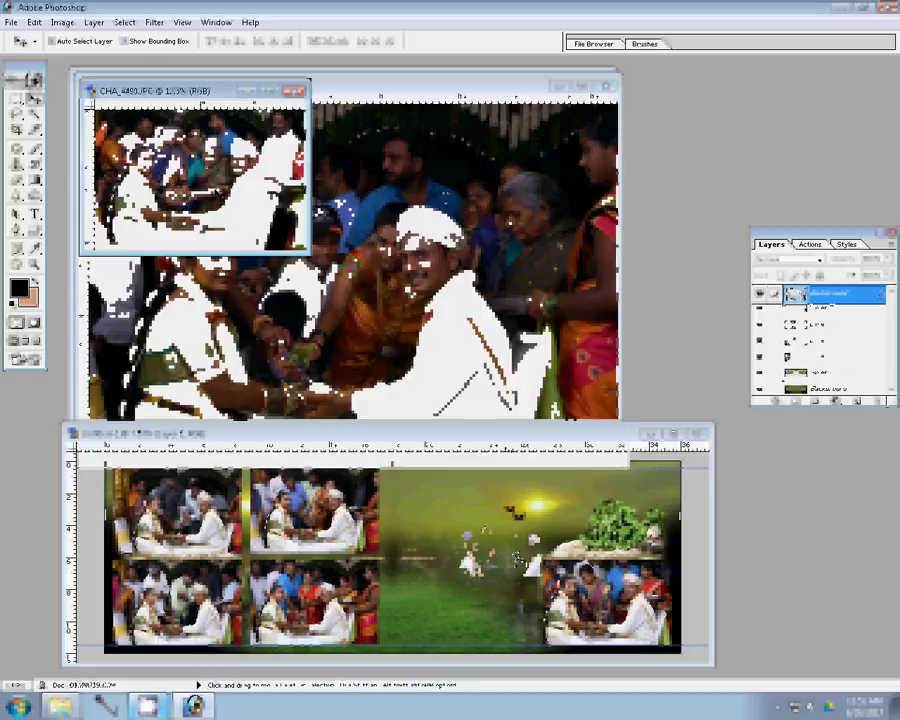
mouse_move(518, 556)
mouse_down()
mouse_move(505, 585)
mouse_move(480, 595)
mouse_up()
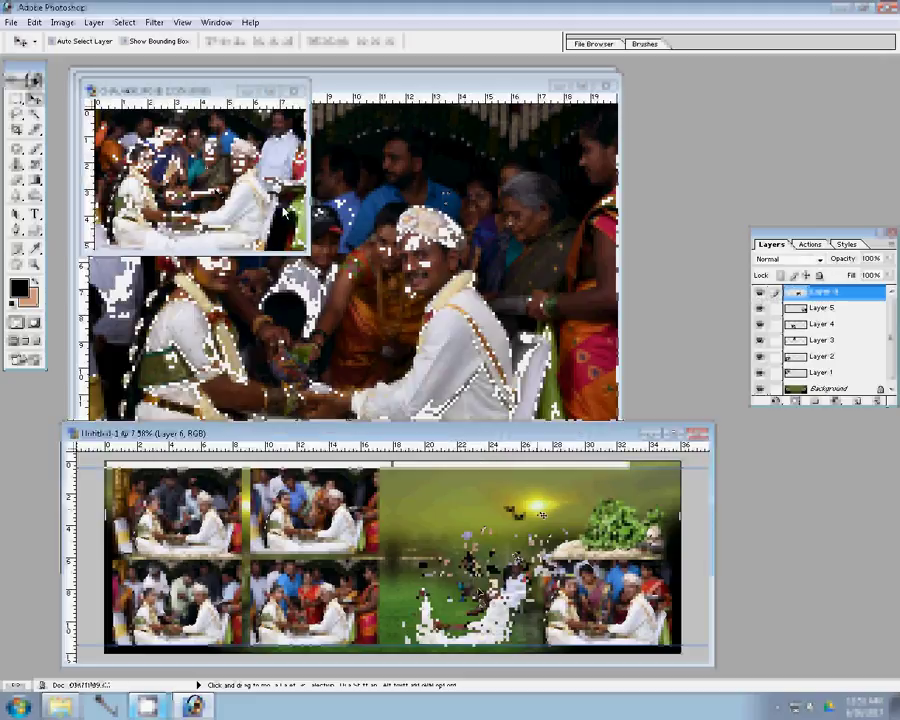
Close the sixth photo's original without saving
click(290, 91)
click(294, 93)
click(474, 270)
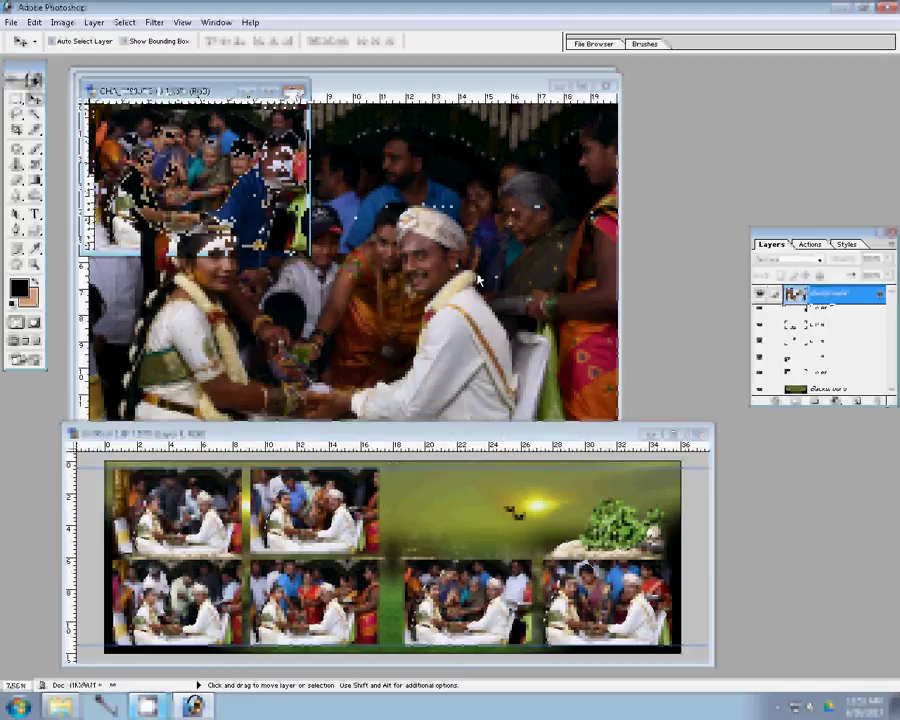
key(ctrl+alt+i)
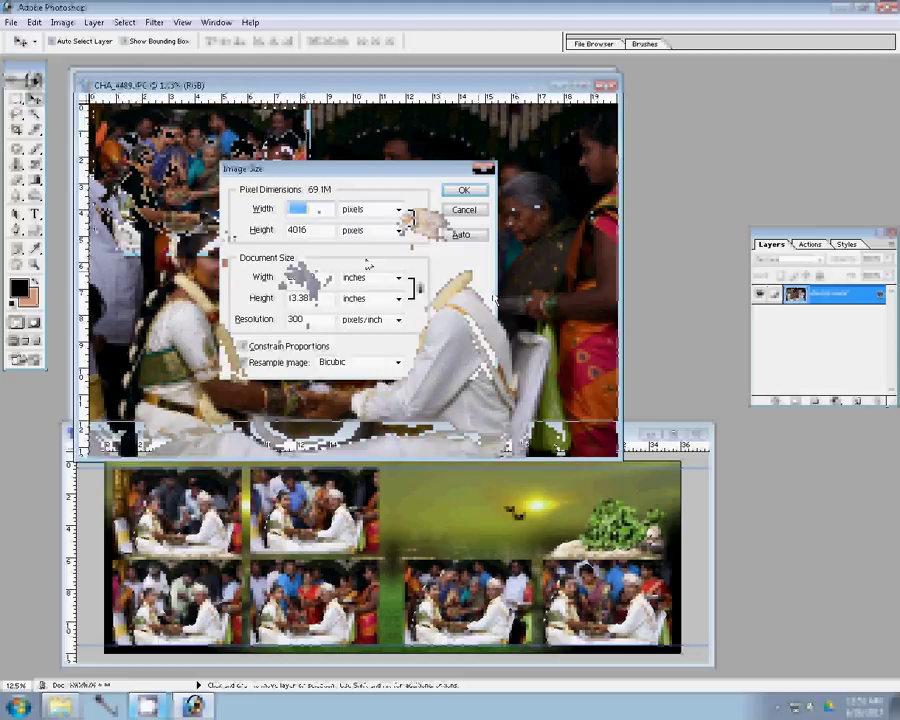
Resize the seventh photo to 6000 wide, add it to the top row, and close it unsaved
text(6000)
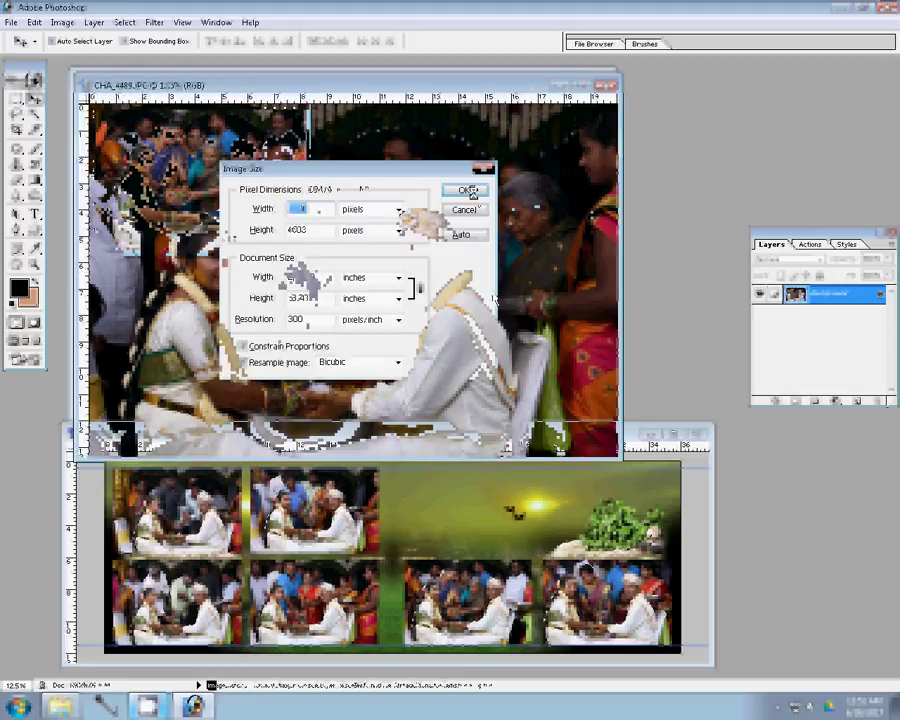
click(472, 191)
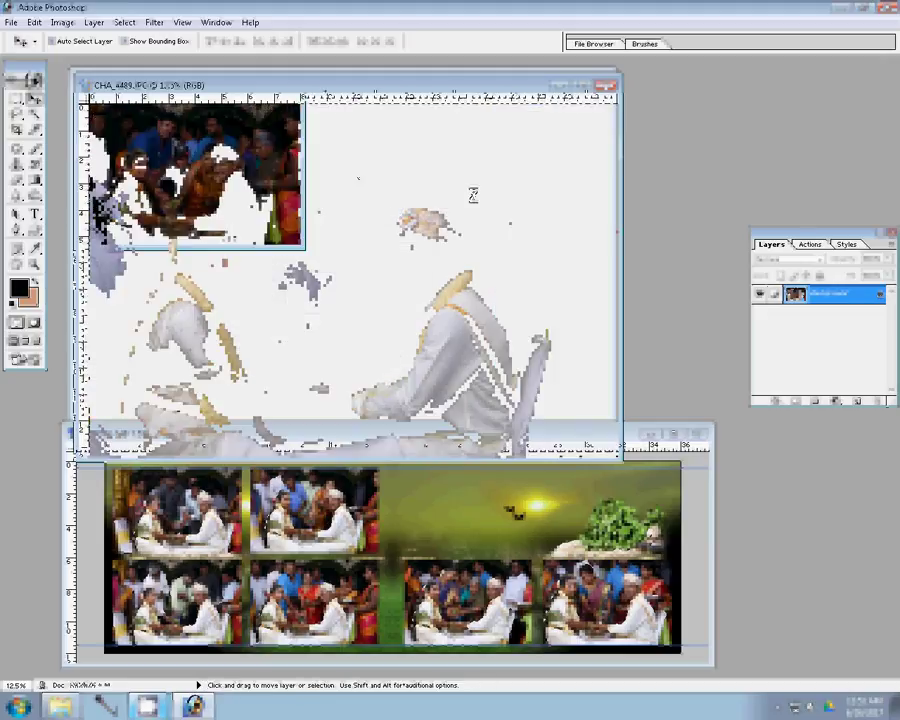
click(572, 500)
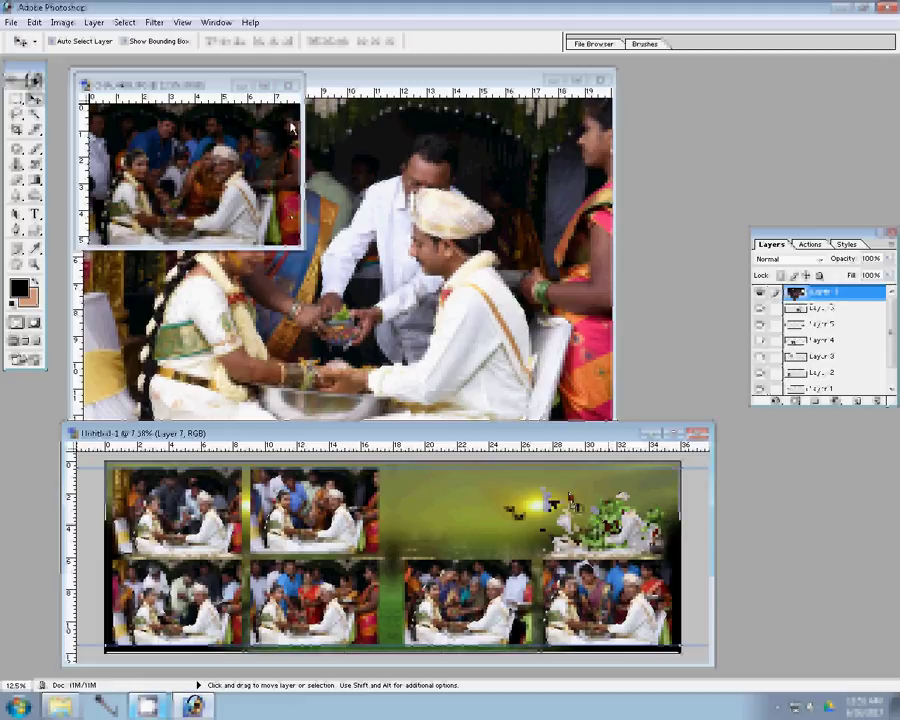
click(289, 85)
key(n)
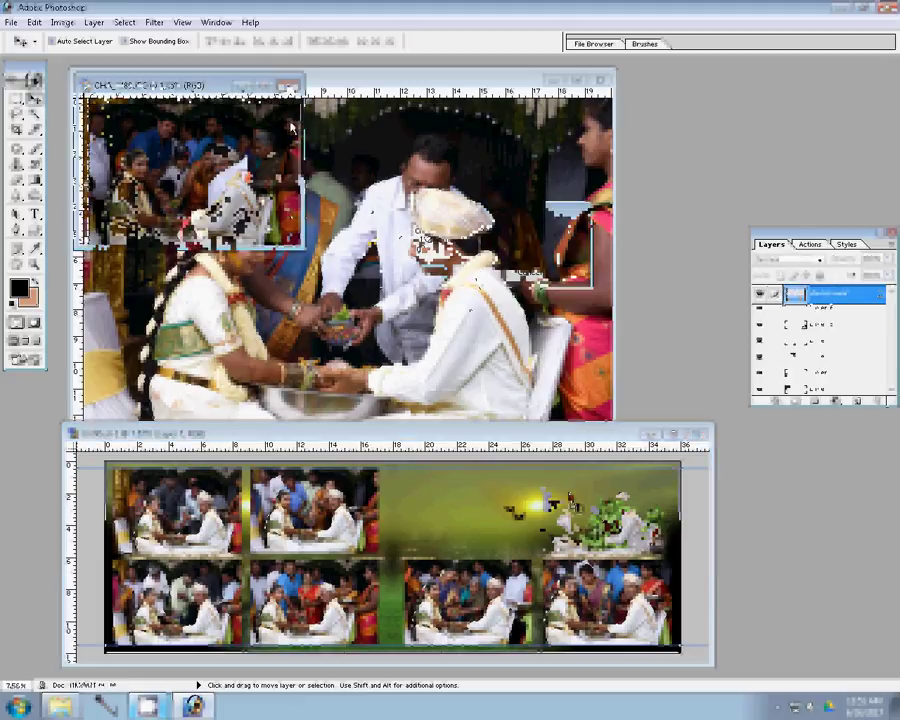
Set the eighth photo's document width to 24.7 in Image Size
key(ctrl+alt+i)
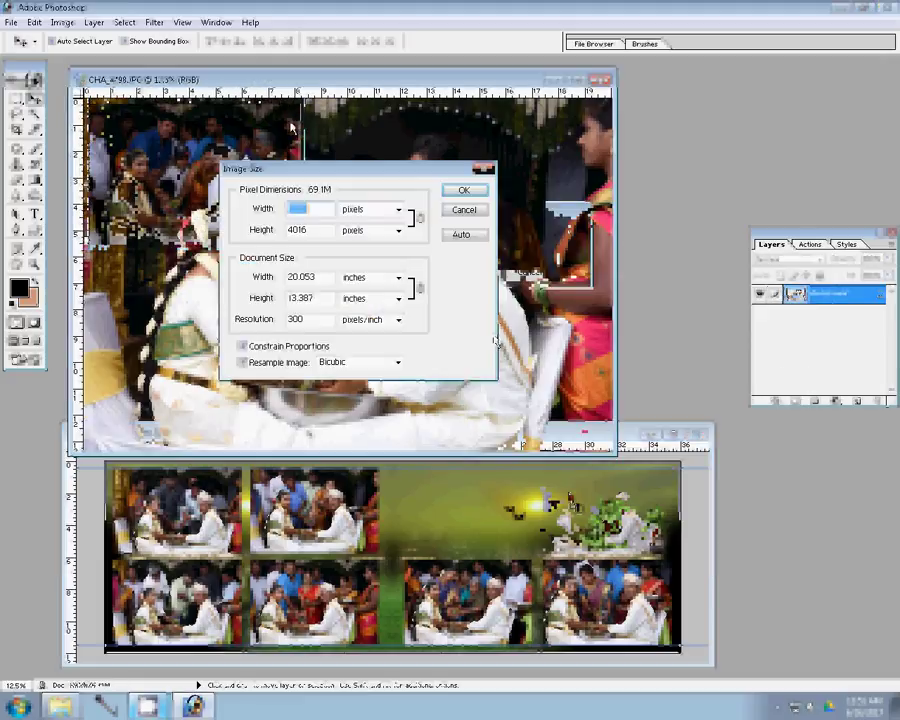
key(Tab)
key(Tab)
text(24.7)
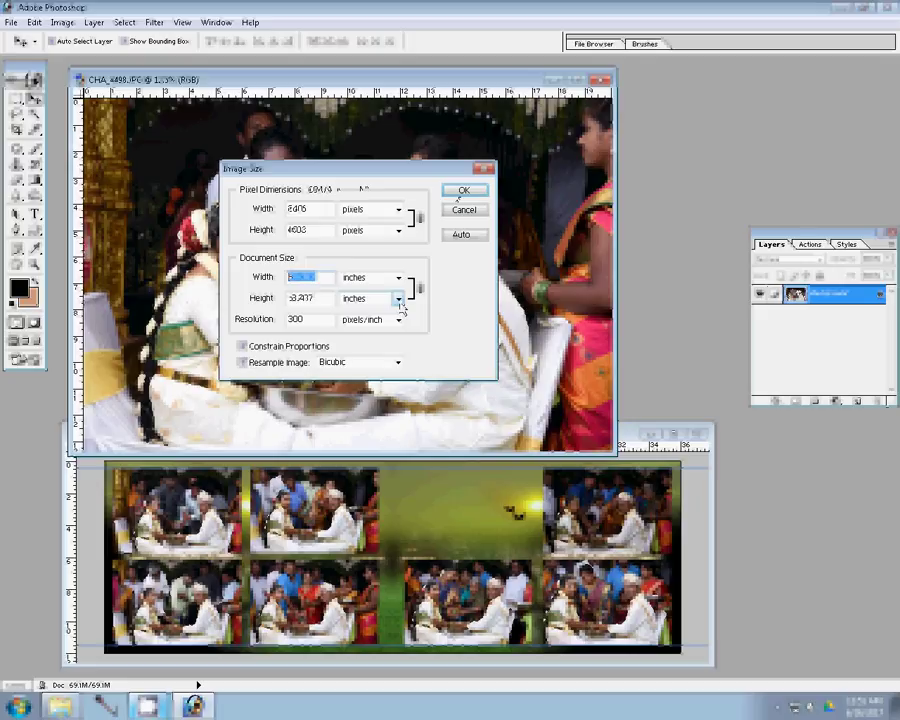
key(Return)
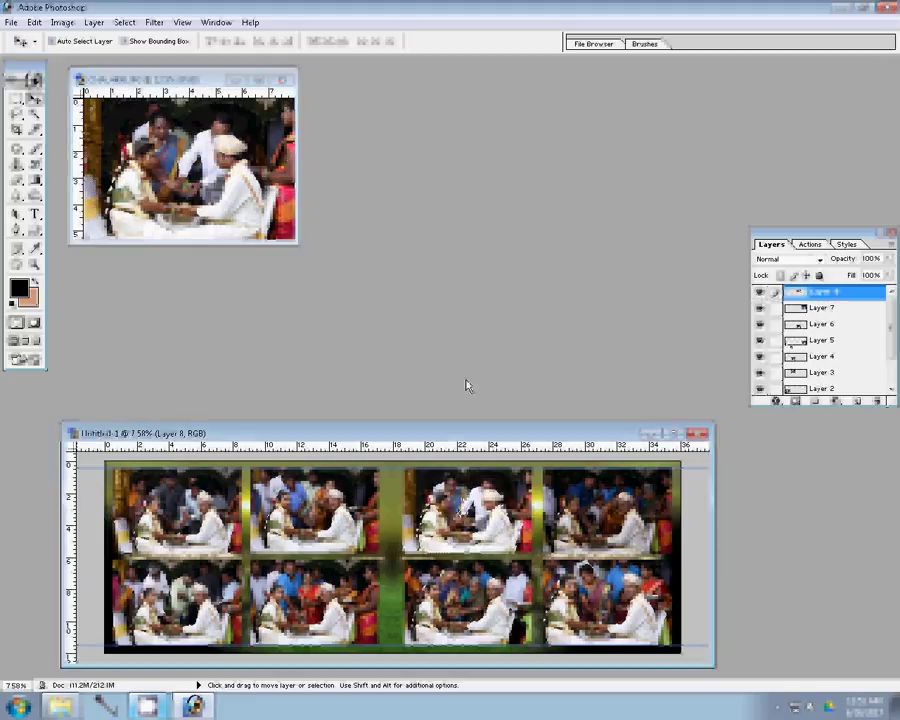
Close the leftover CHA_4298.JPG photo and merge the visible photo layers into one
click(270, 80)
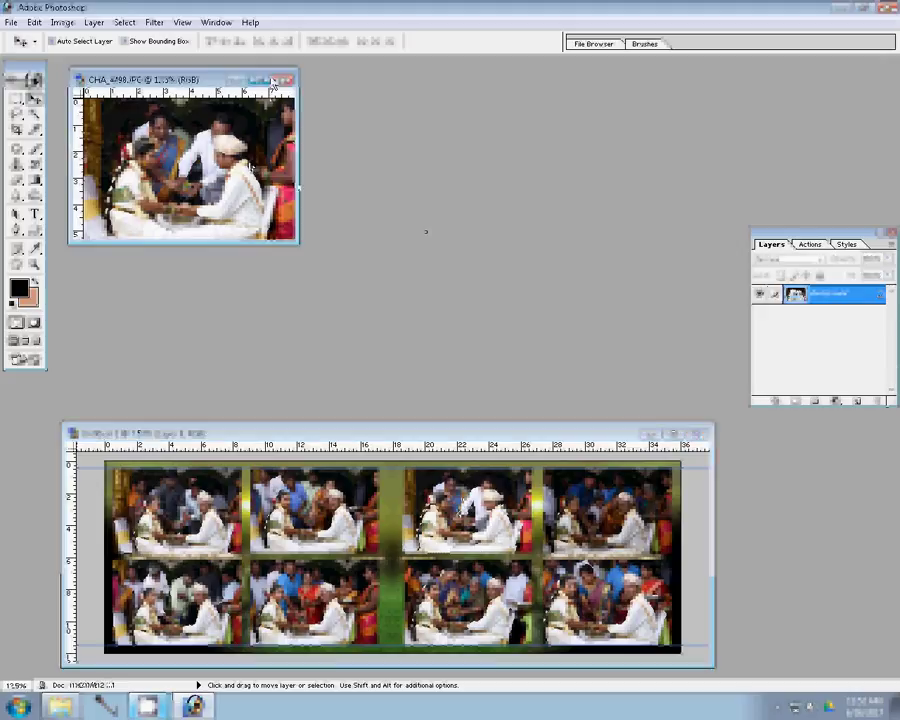
click(286, 79)
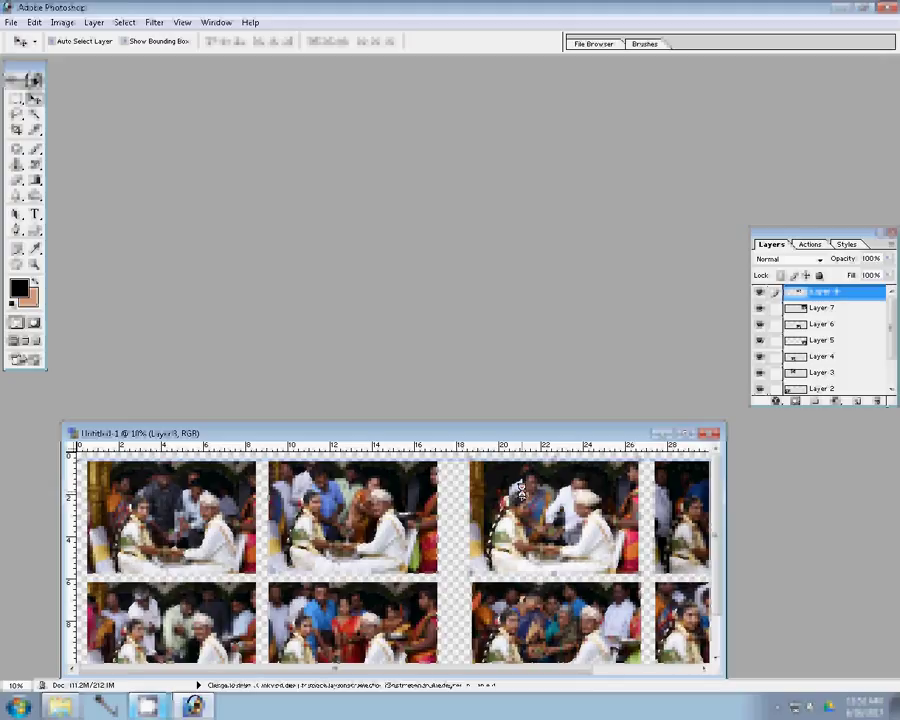
key(ctrl+shift+e)
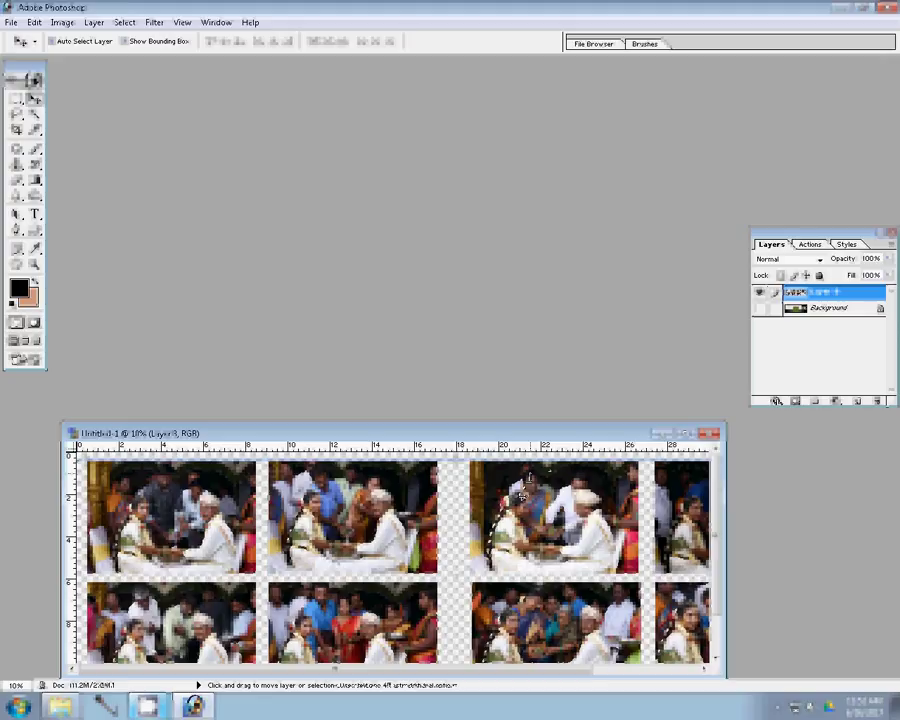
click(776, 401)
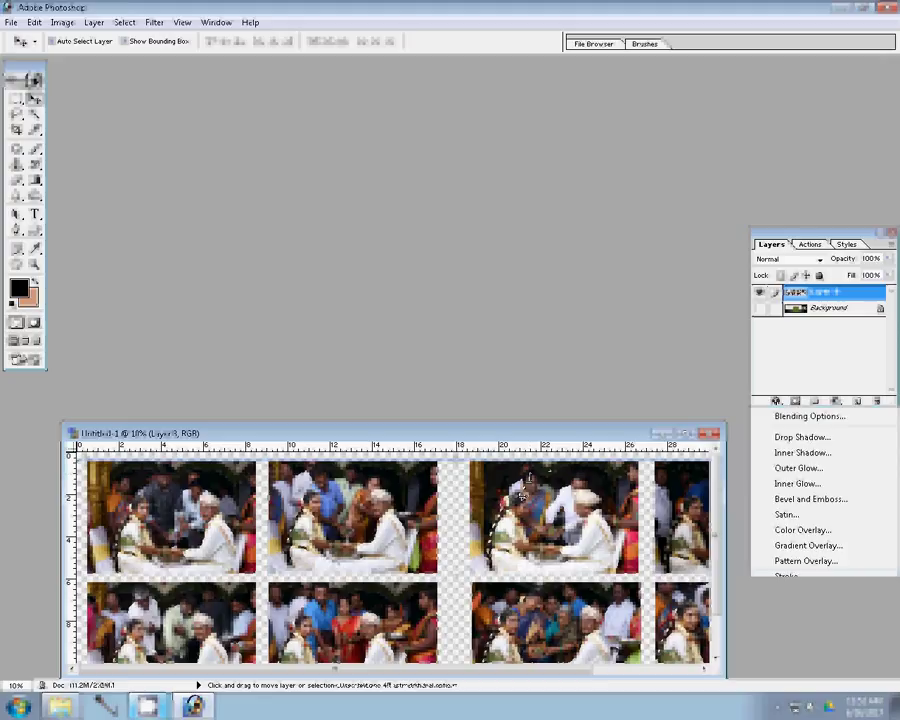
Frame the merged photos with a 22 px green pattern stroke and unhide the garden background
click(723, 352)
key(h)
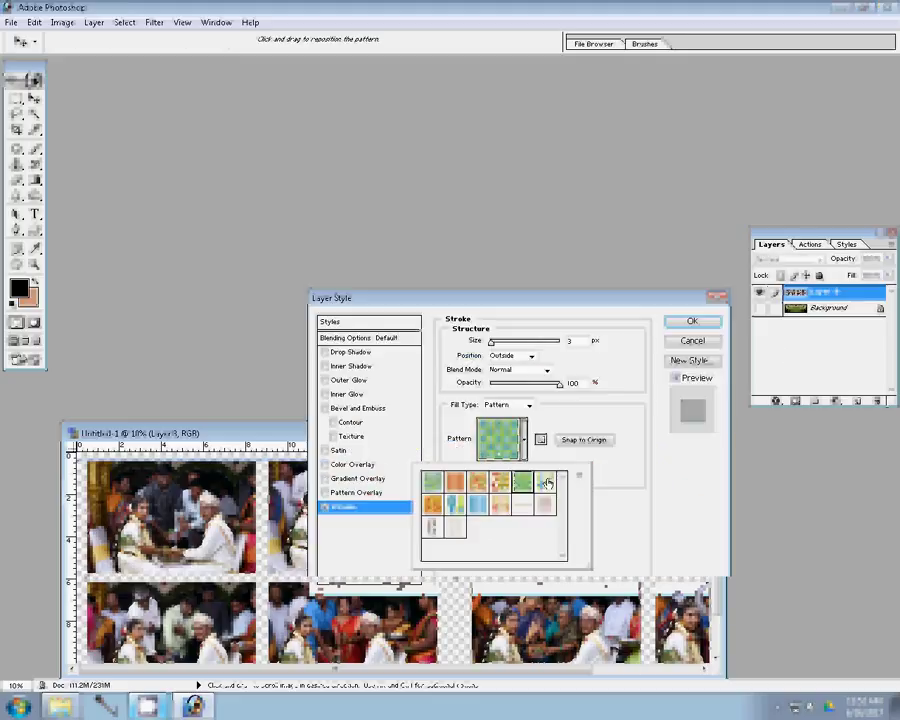
double_click(547, 484)
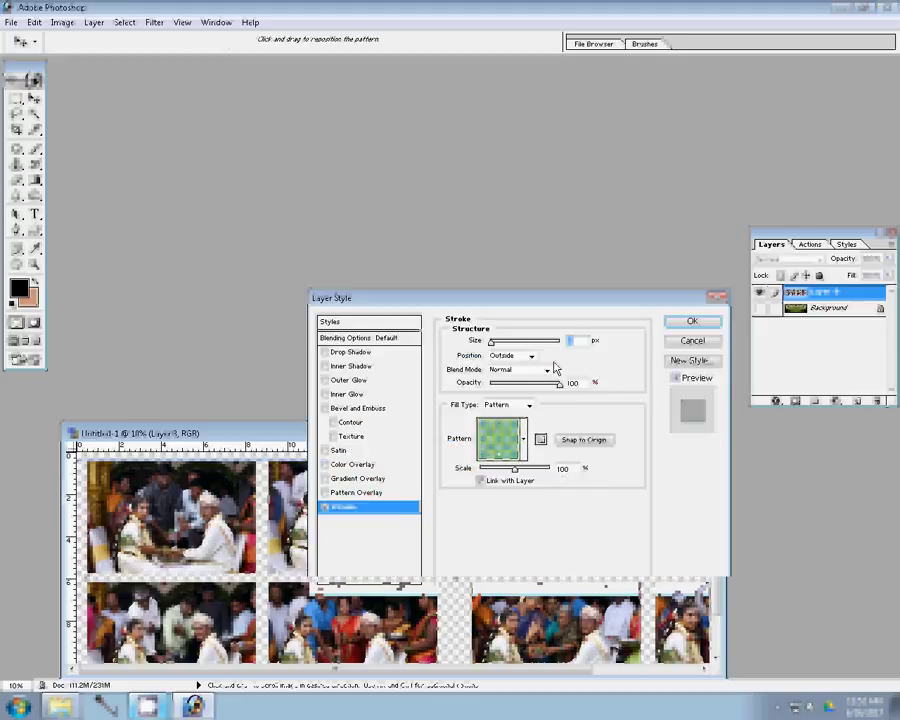
text(20)
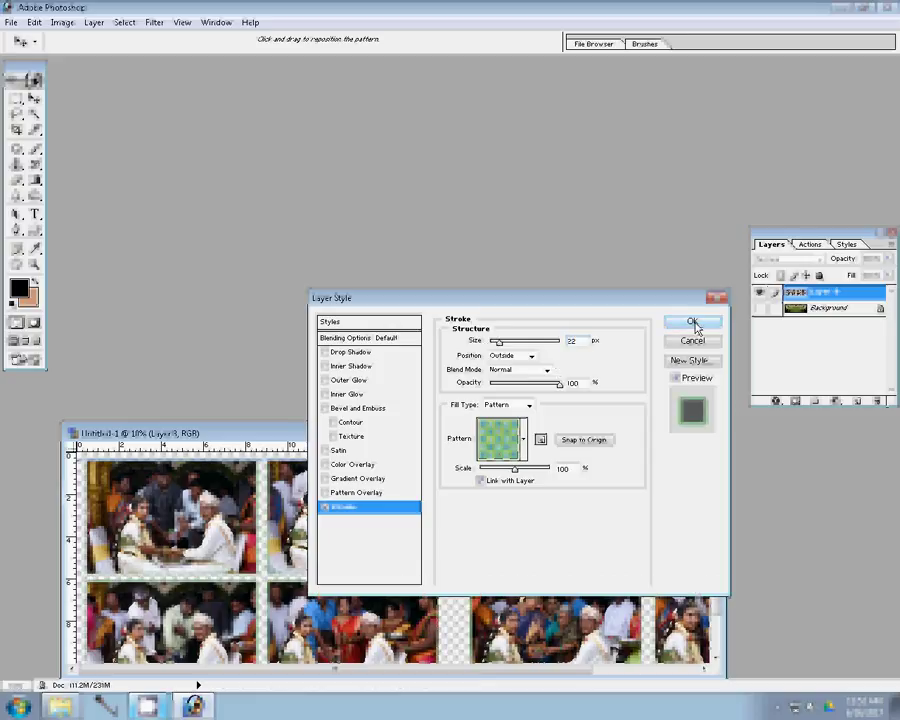
click(693, 322)
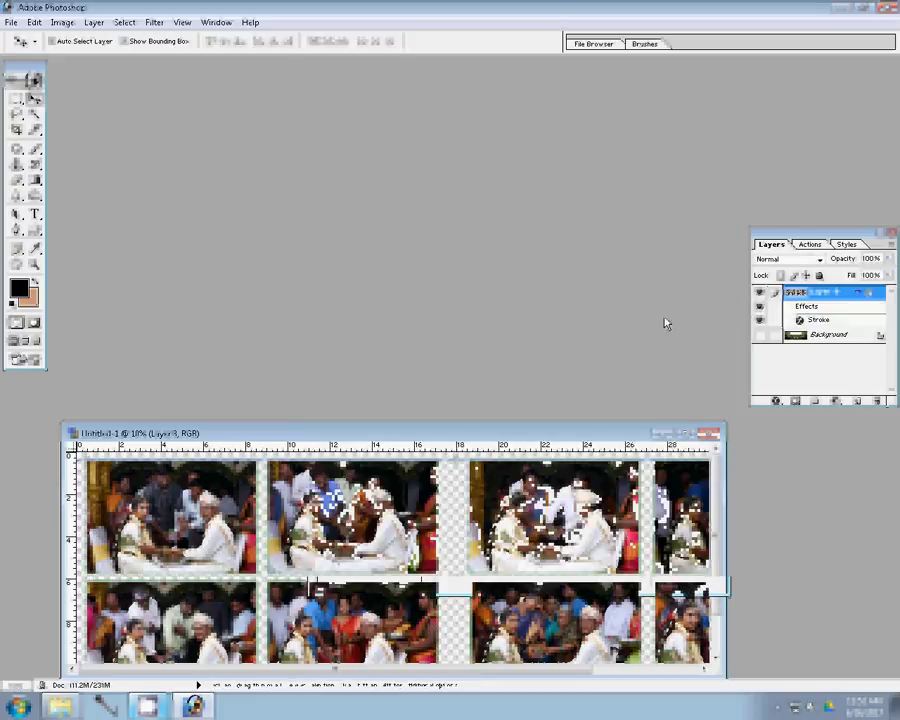
click(760, 336)
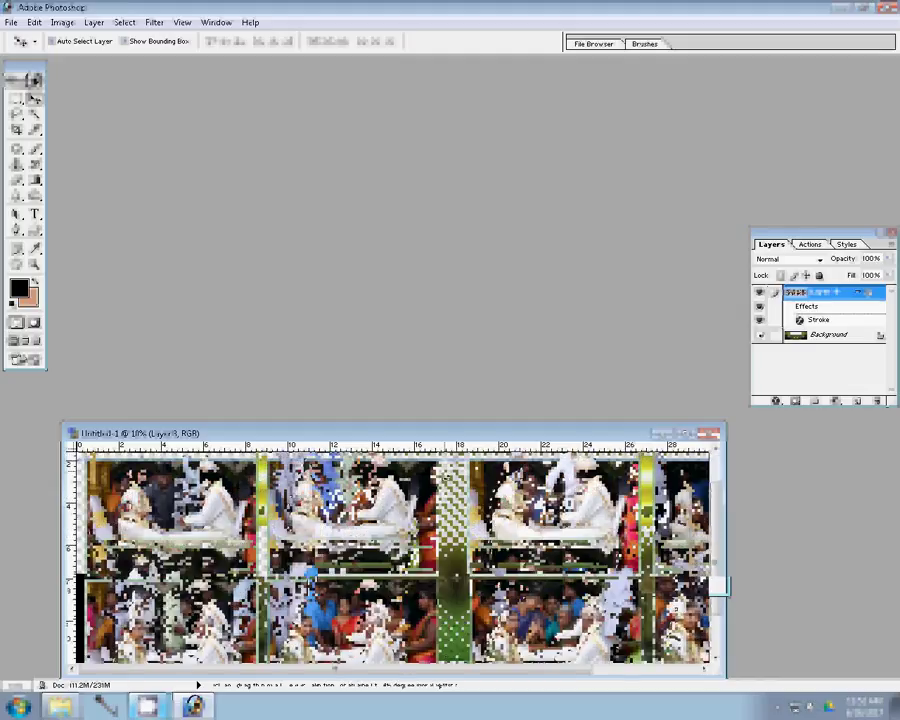
key(ctrl+s)
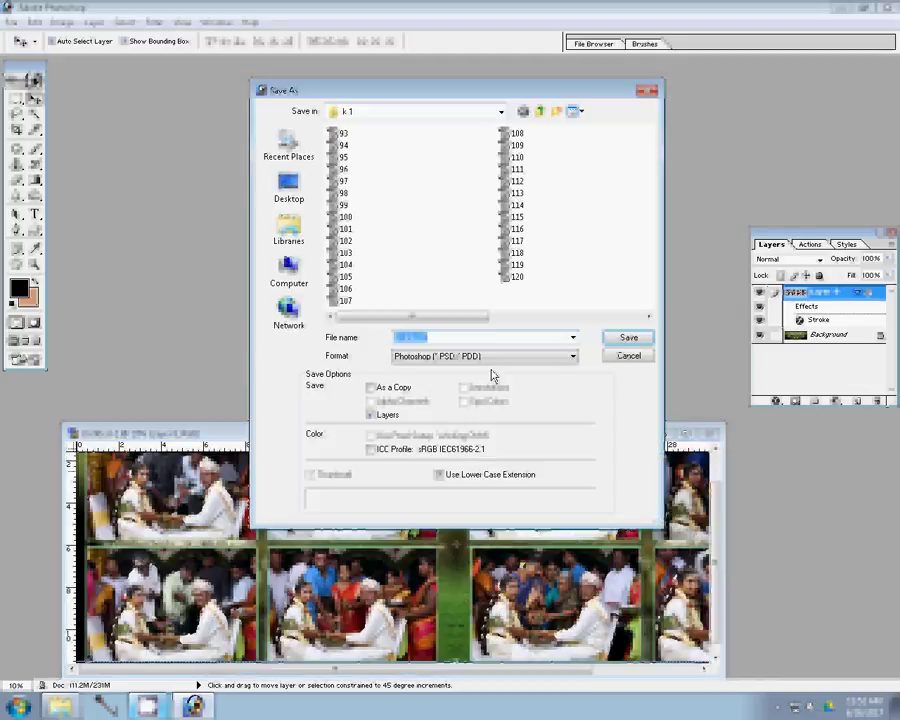
Enter the file name 121 and save as Photoshop PSD
text(1)
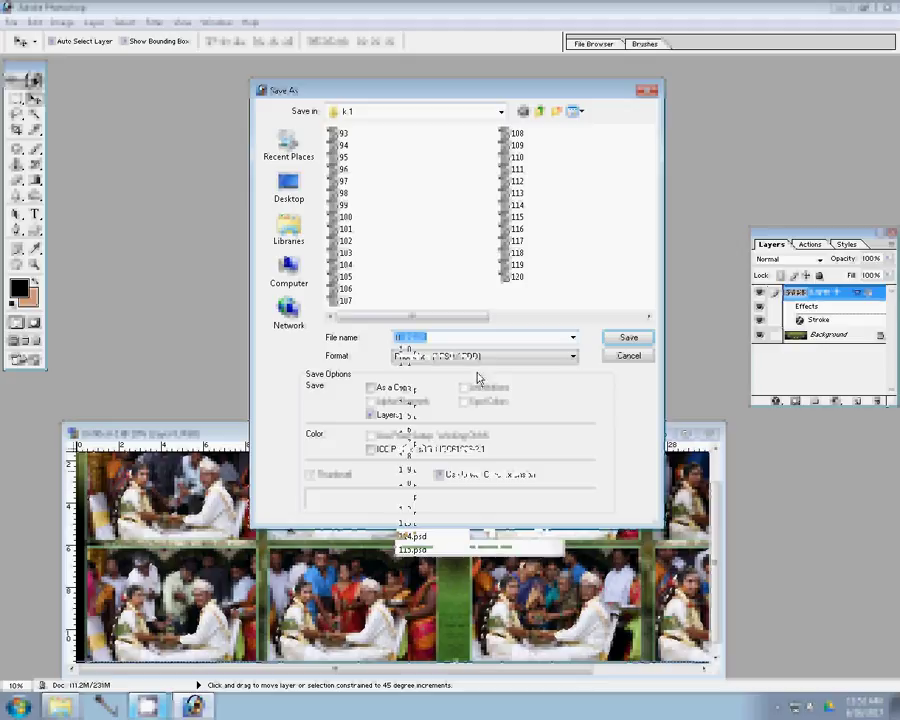
text(21)
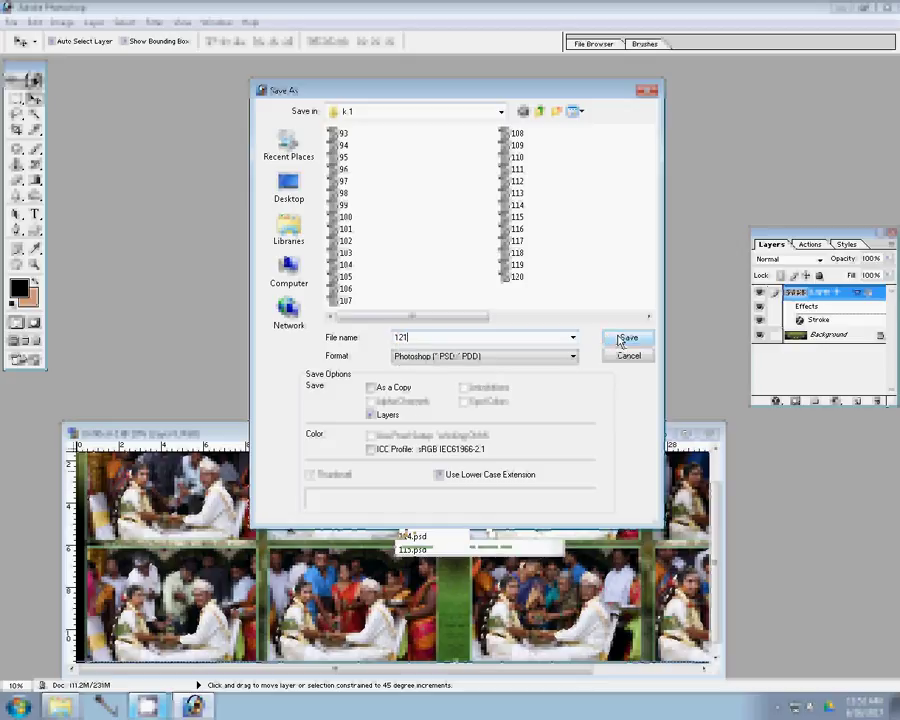
click(626, 339)
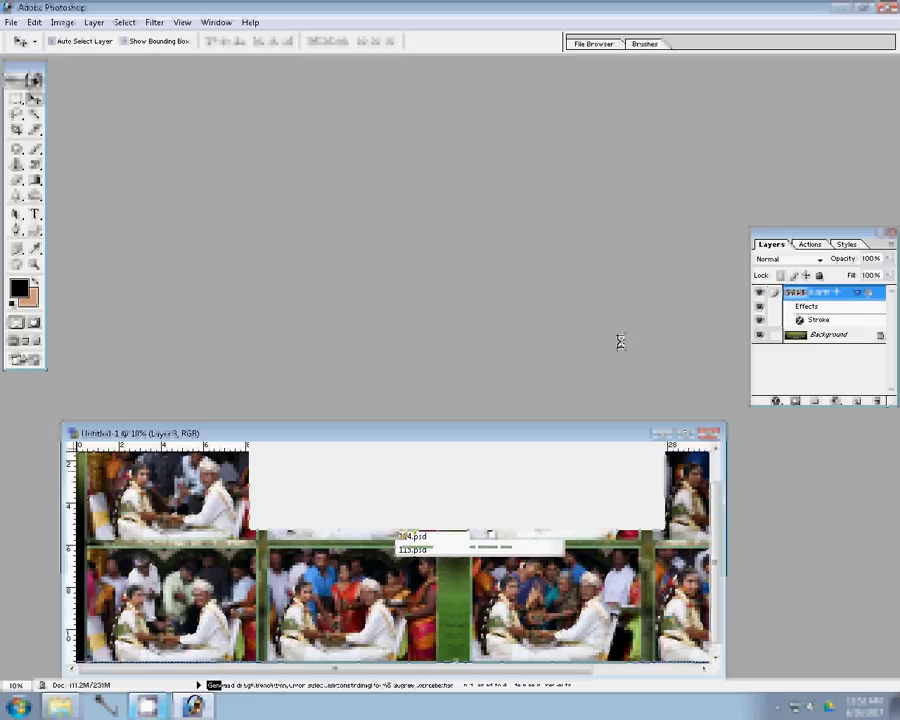